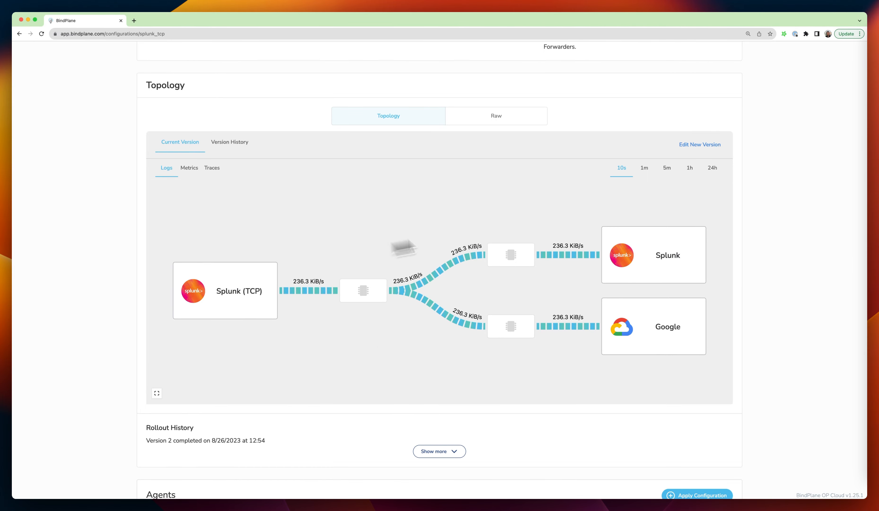
- Open the Splunk (TCP) source's processors in a new configuration version and expand a recent incoming log to examine its attributes and resource fields
{"action": "left_click", "coordinate": [716, 146]}
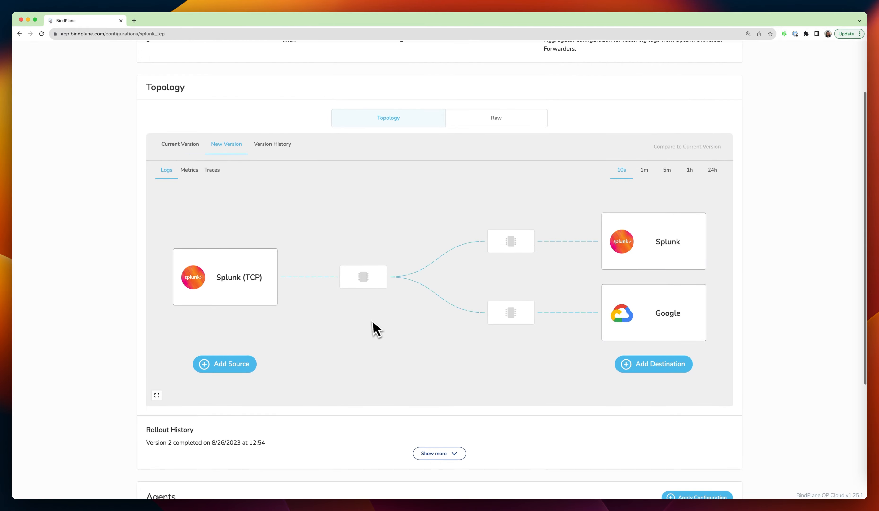
{"action": "left_click", "coordinate": [361, 286]}
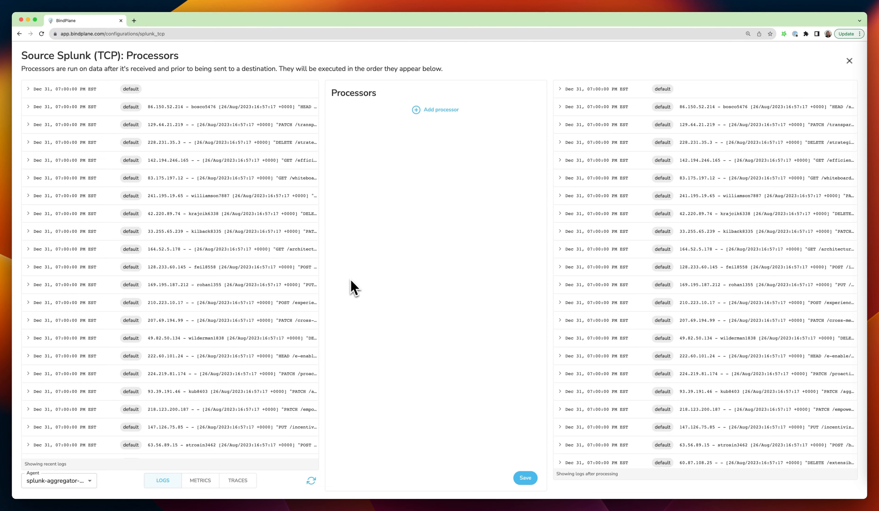
{"action": "left_click", "coordinate": [29, 107]}
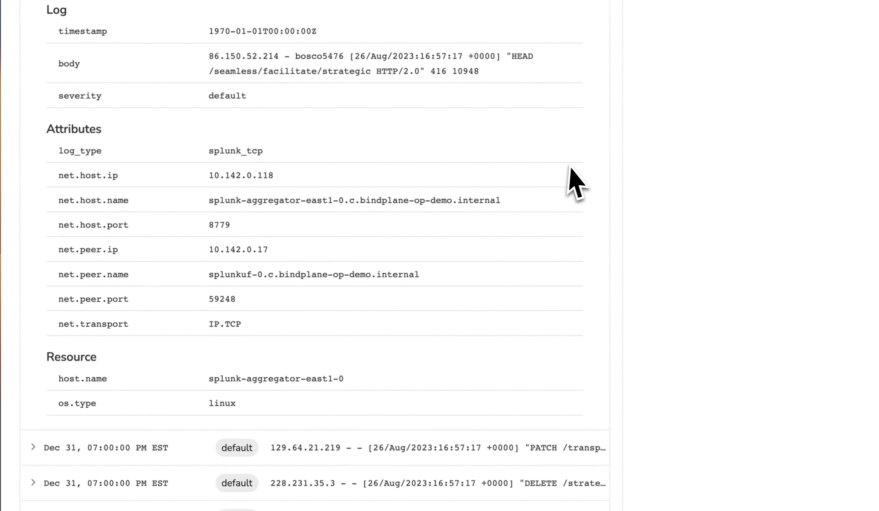
{"action": "scroll", "coordinate": [309, 432], "scroll_direction": "down", "scroll_amount": 4}
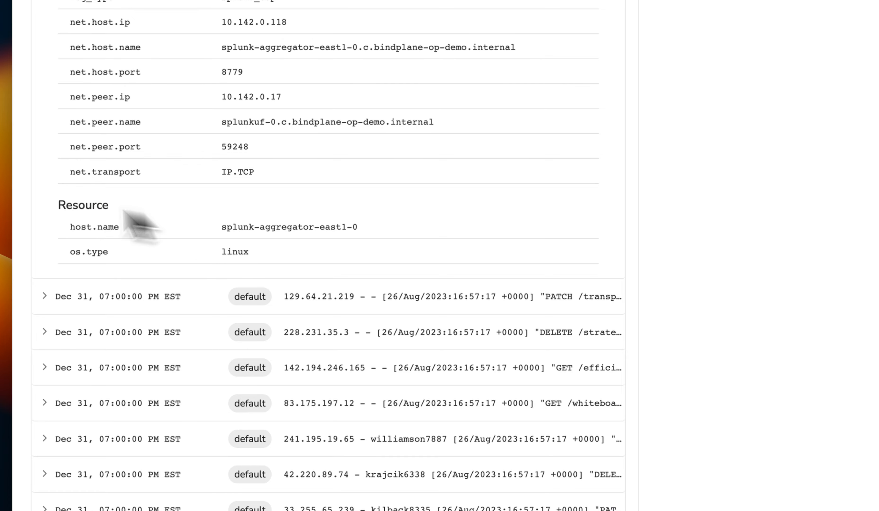
{"action": "scroll", "coordinate": [112, 153], "scroll_direction": "up", "scroll_amount": 5}
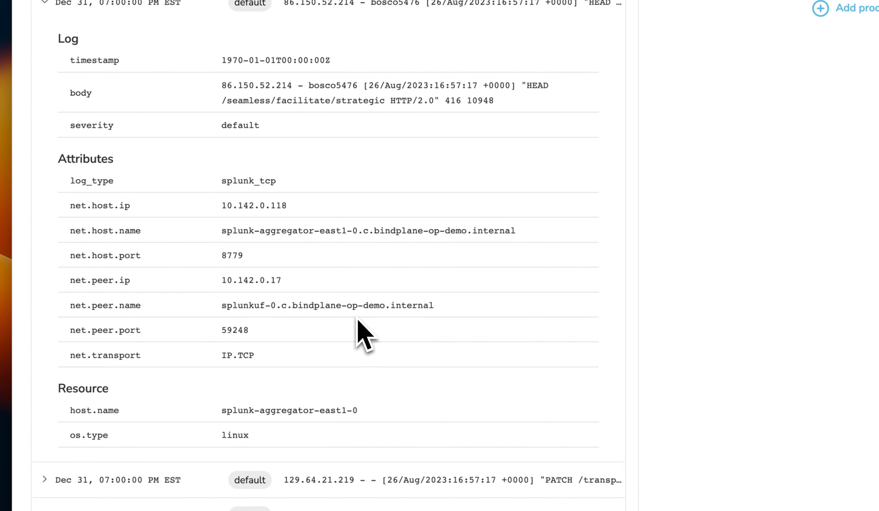
{"action": "scroll", "coordinate": [358, 318], "scroll_direction": "down", "scroll_amount": 3}
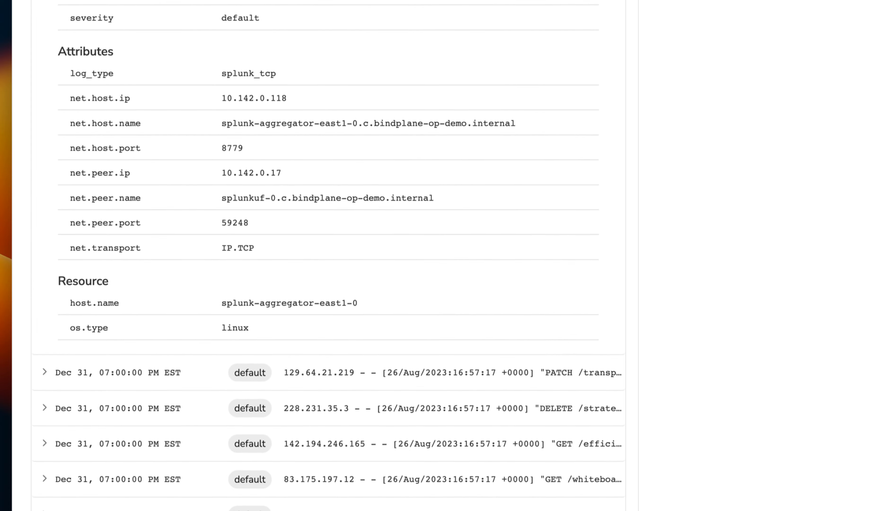
{"action": "scroll", "coordinate": [415, 306], "scroll_direction": "up", "scroll_amount": 1}
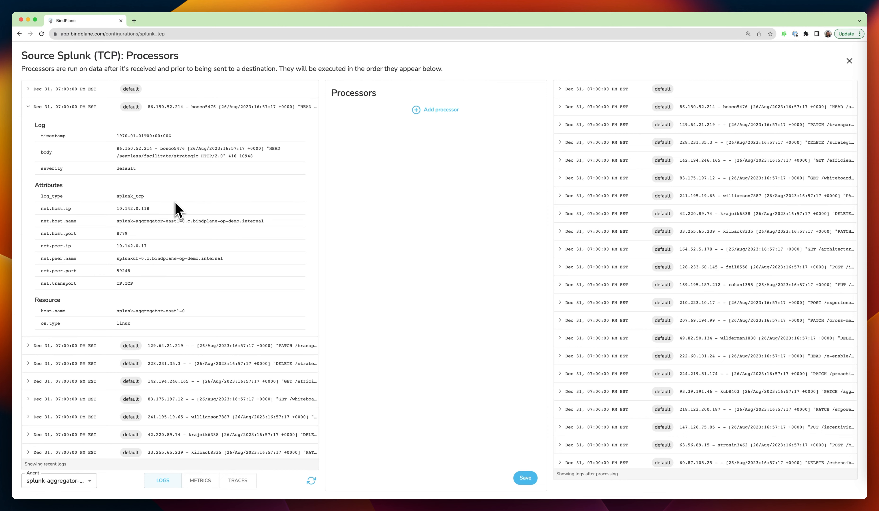
- Add a Delete Fields processor to the source and disable it for metrics and traces
{"action": "left_click", "coordinate": [439, 109]}
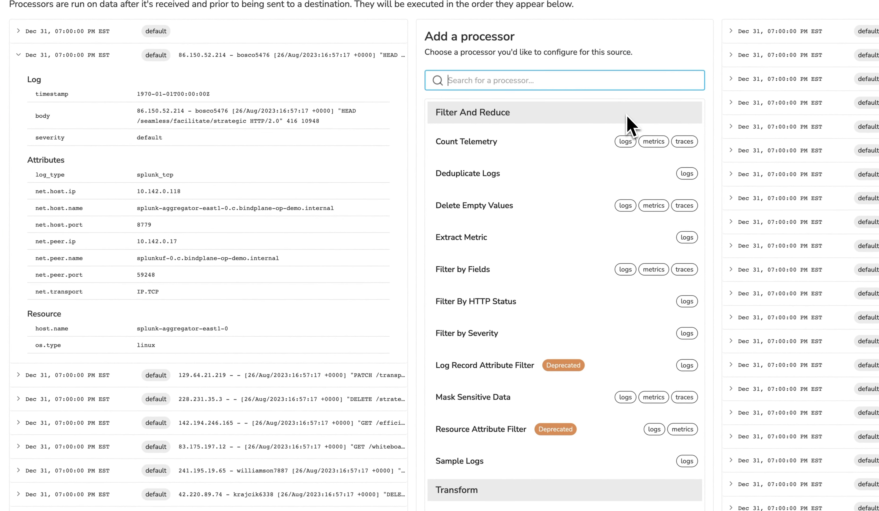
{"action": "type", "text": "de"}
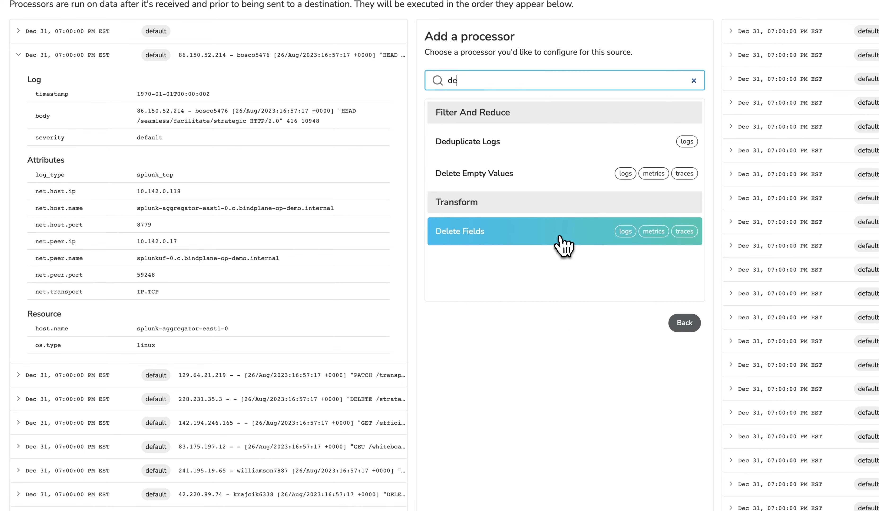
{"action": "left_click", "coordinate": [559, 236]}
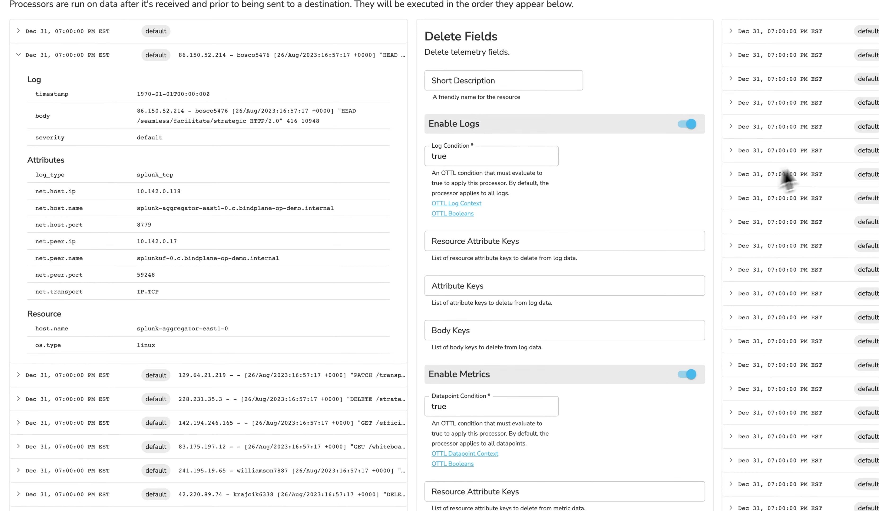
{"action": "left_click", "coordinate": [693, 374]}
{"action": "left_click", "coordinate": [690, 407]}
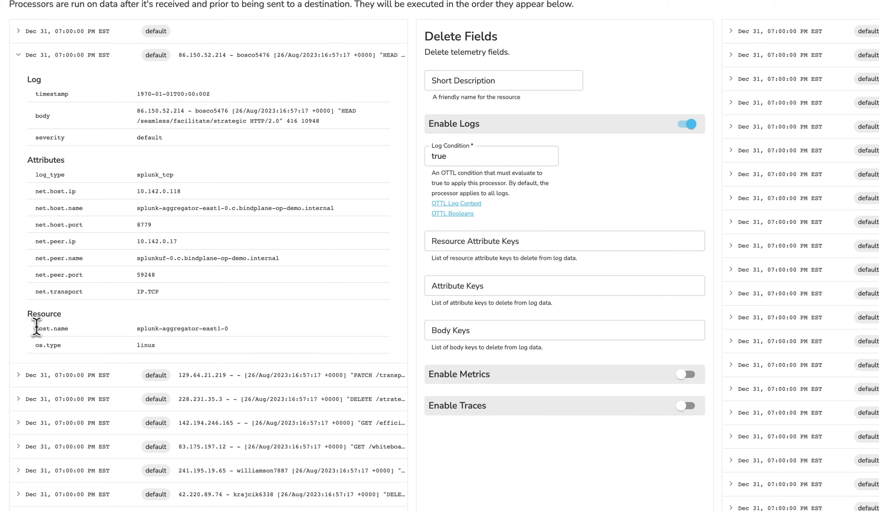
{"action": "left_click_drag", "start_coordinate": [35, 327], "coordinate": [25, 353]}
{"action": "left_click", "coordinate": [466, 243]}
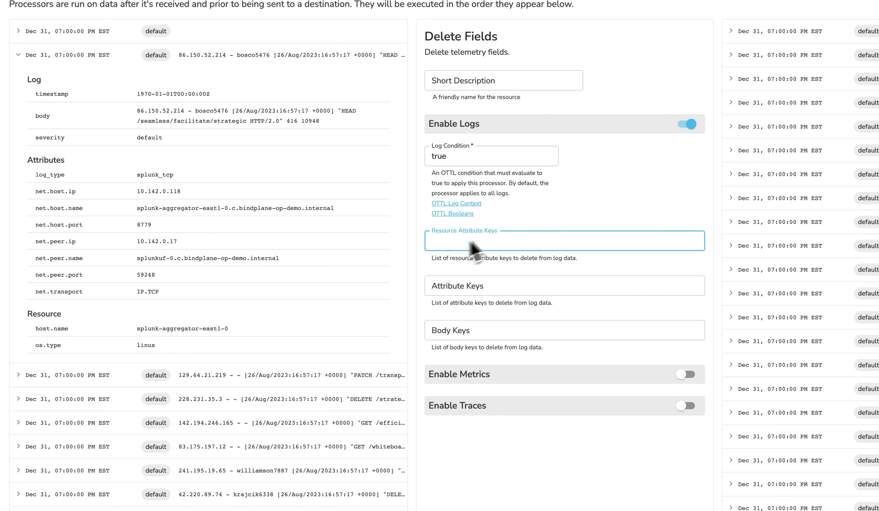
{"action": "left_click", "coordinate": [474, 286]}
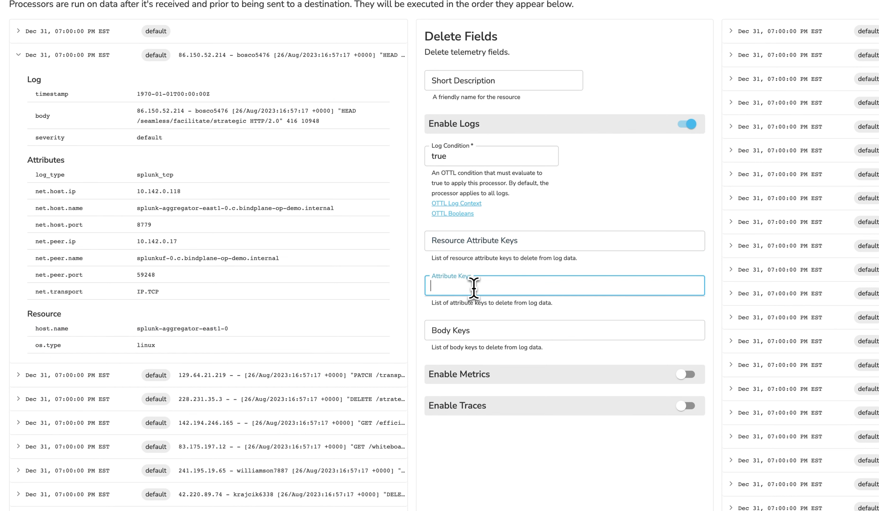
{"action": "left_click", "coordinate": [487, 331]}
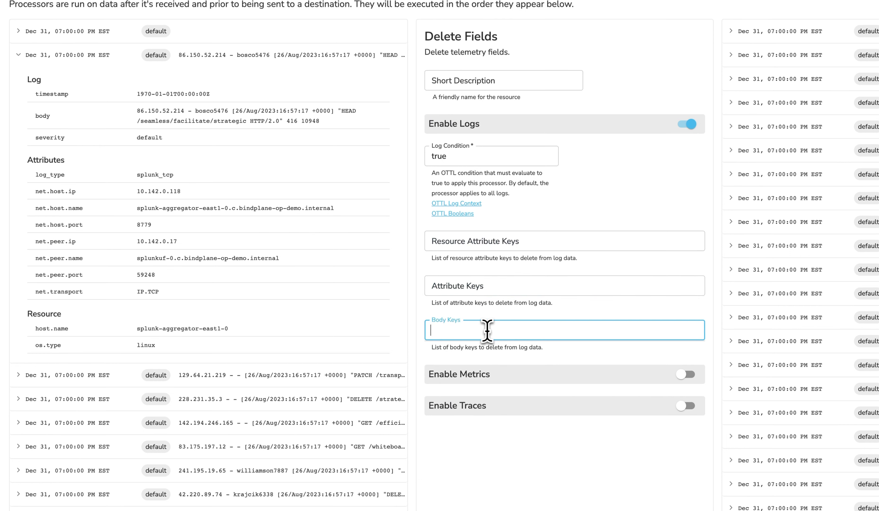
- Set net.host.name, net.host.port, net.peer.port and net.transport as the log attribute keys to delete, and finish the processor
{"action": "left_click", "coordinate": [476, 287]}
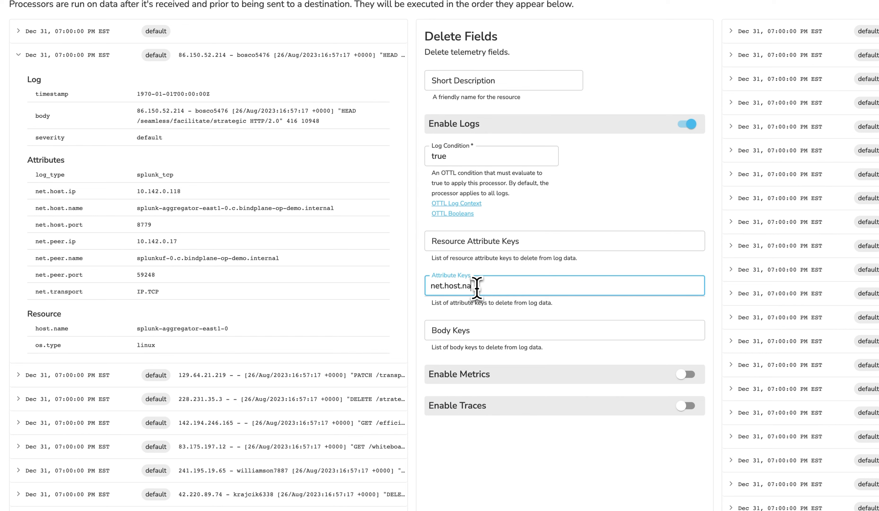
{"action": "key", "text": "Return"}
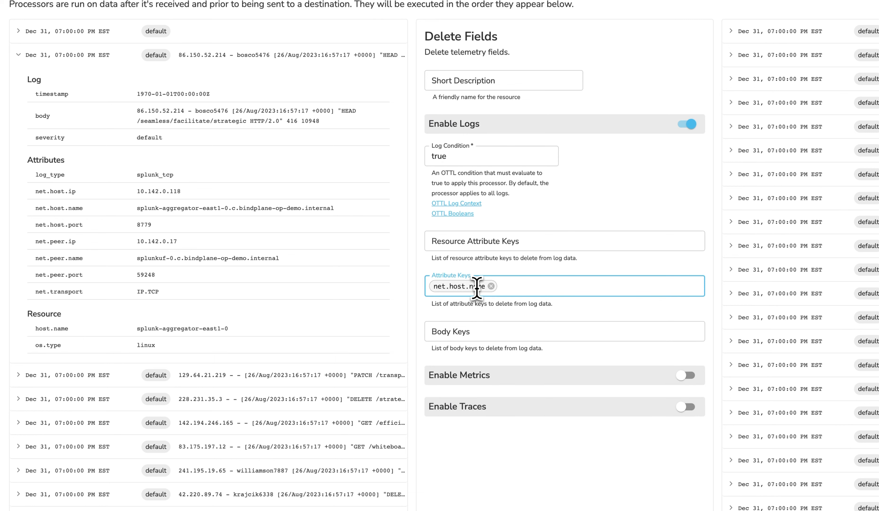
{"action": "type", "text": "net.host.port"}
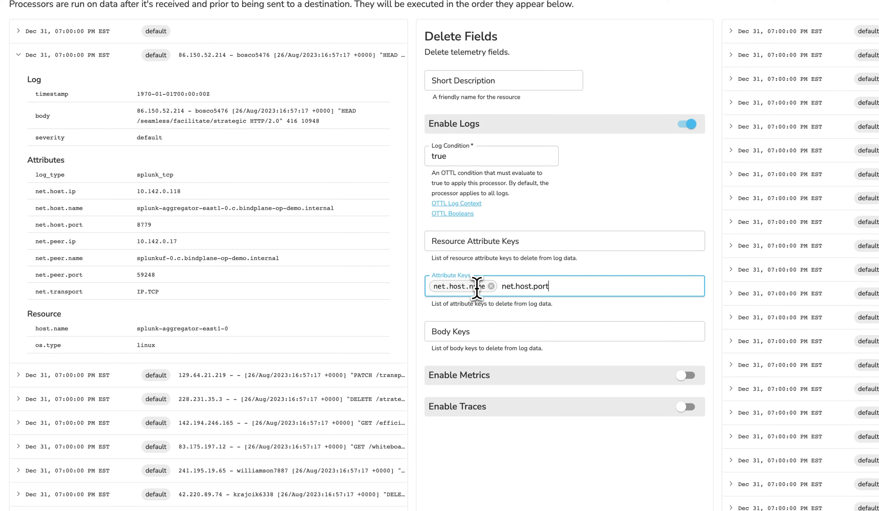
{"action": "key", "text": "Return"}
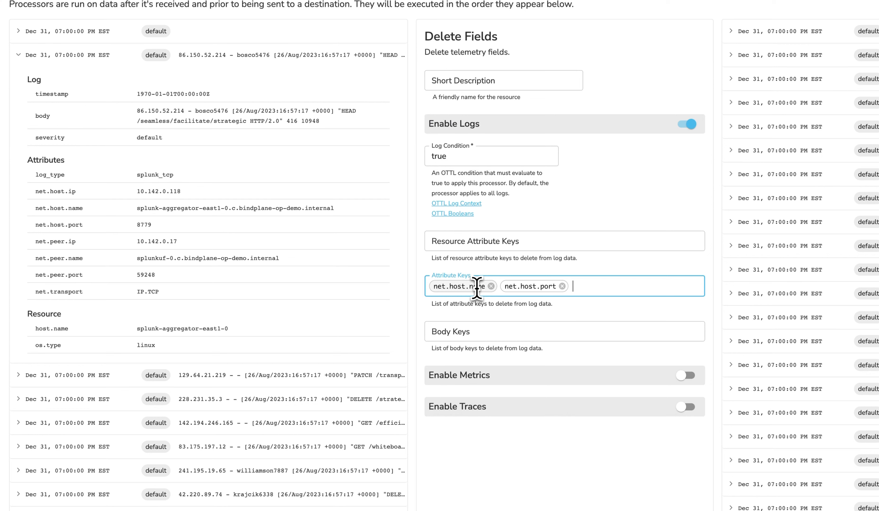
{"action": "type", "text": "net.peer.port"}
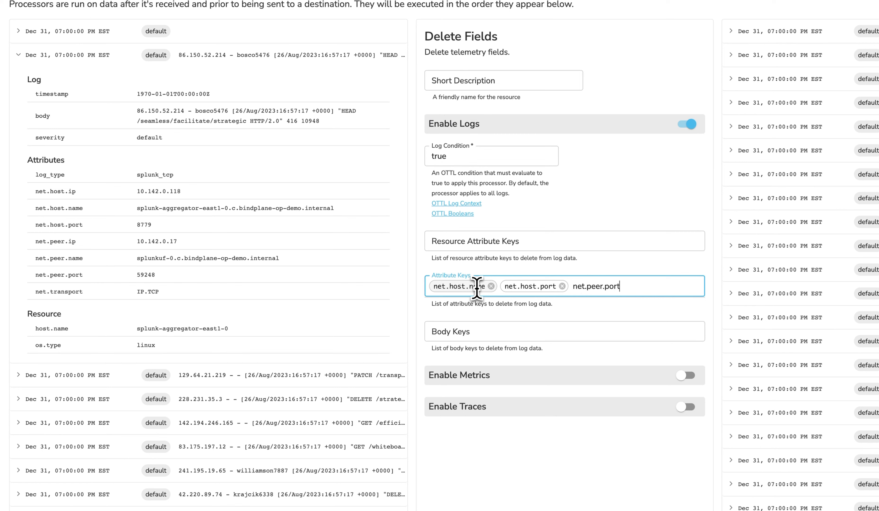
{"action": "key", "text": "Return"}
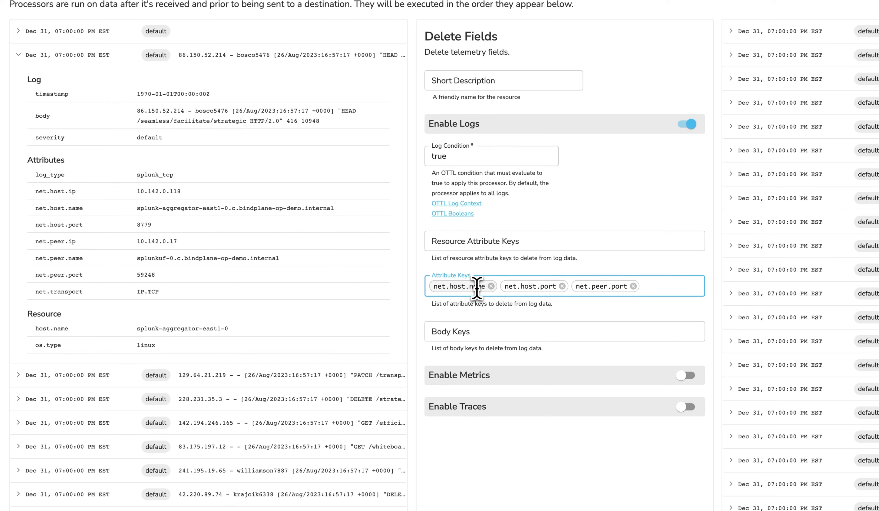
{"action": "type", "text": ".tran"}
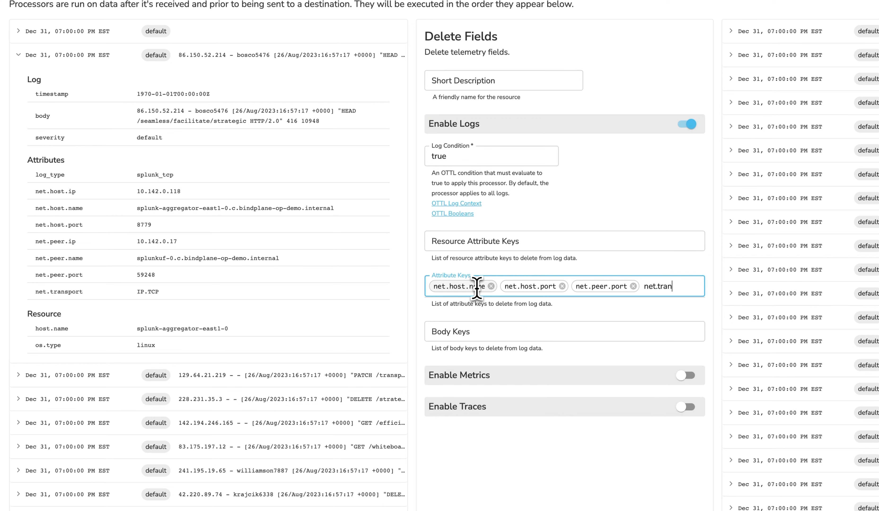
{"action": "type", "text": "sport"}
{"action": "key", "text": "Return"}
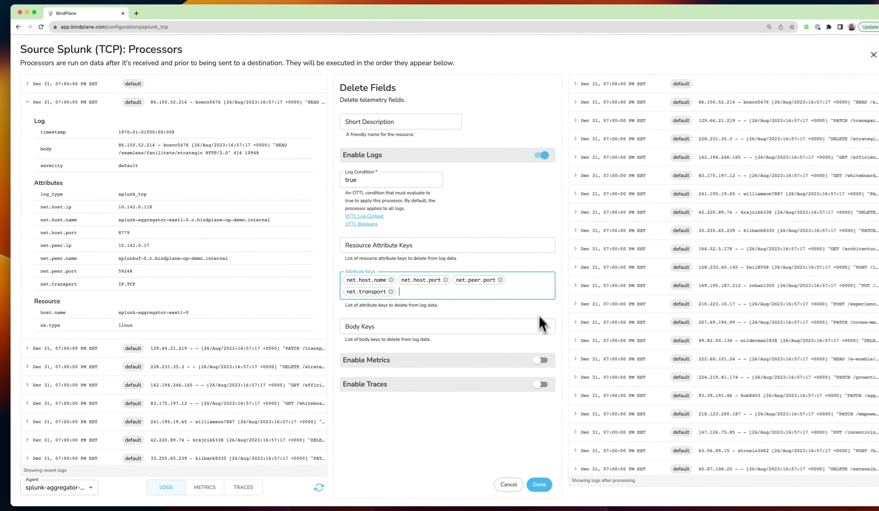
{"action": "left_click", "coordinate": [540, 484]}
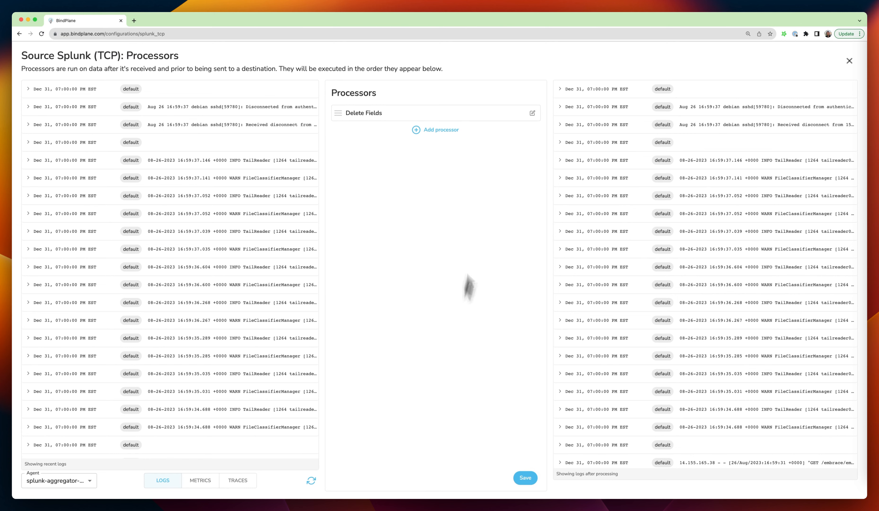
- Compare the attributes of the same TailReader log before and after processing, and review the Delete Fields processor's settings
{"action": "left_click", "coordinate": [30, 161]}
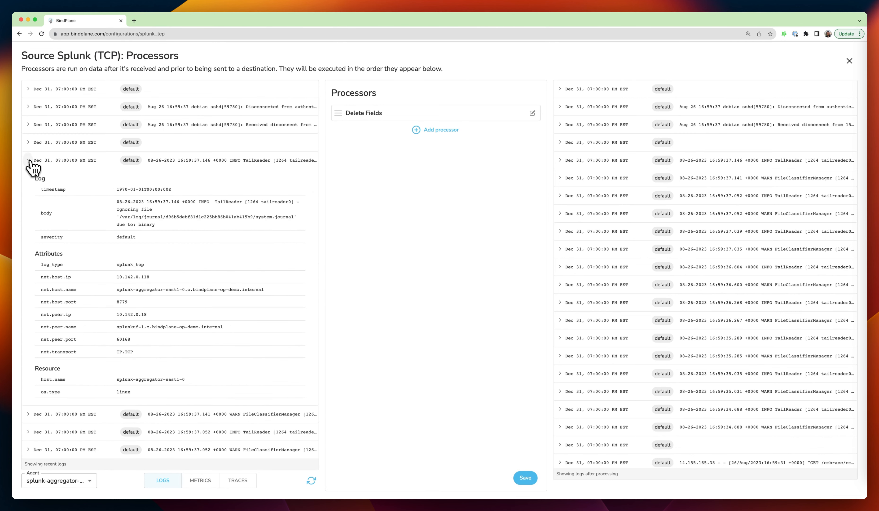
{"action": "scroll", "coordinate": [105, 242], "scroll_direction": "down", "scroll_amount": 1}
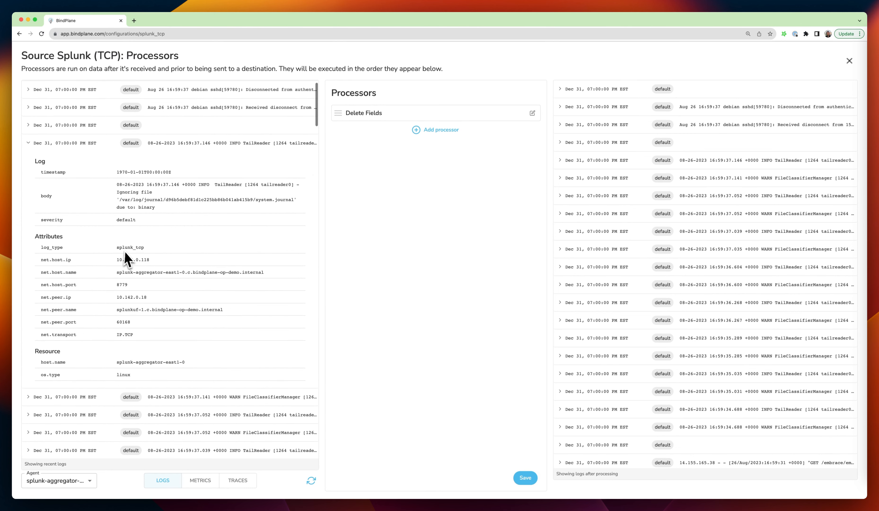
{"action": "left_click", "coordinate": [562, 160]}
{"action": "scroll", "coordinate": [605, 328], "scroll_direction": "down", "scroll_amount": 1}
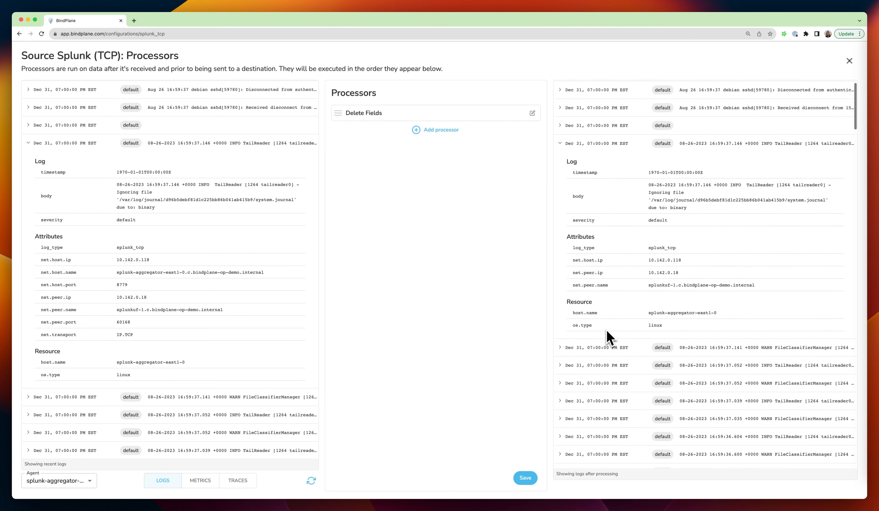
{"action": "scroll", "coordinate": [604, 331], "scroll_direction": "up", "scroll_amount": 1}
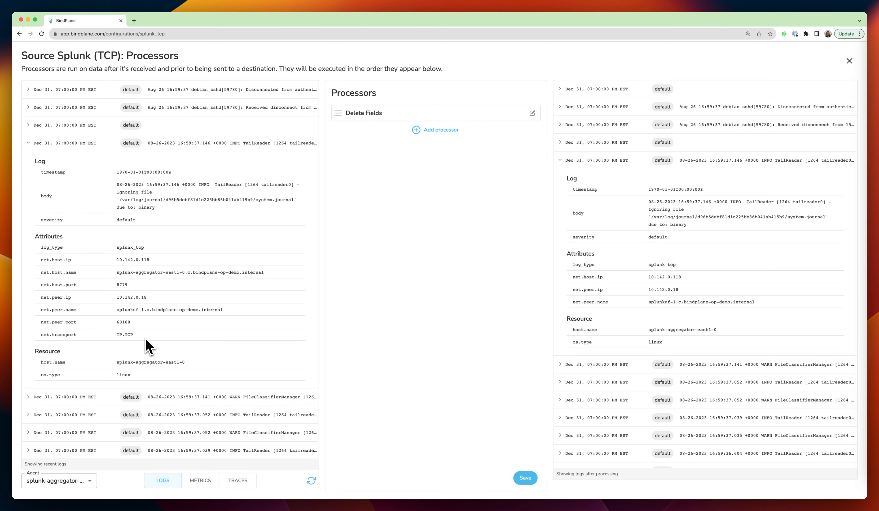
{"action": "left_click", "coordinate": [533, 113]}
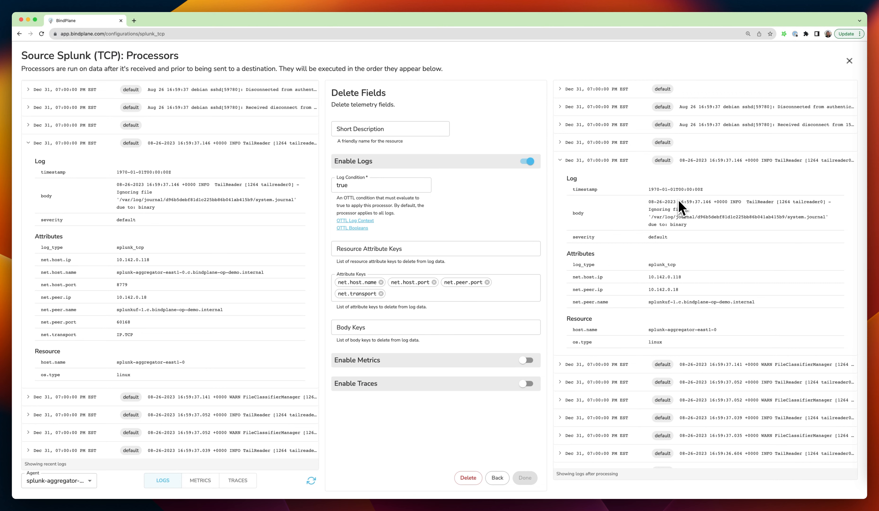
{"action": "left_click", "coordinate": [496, 483]}
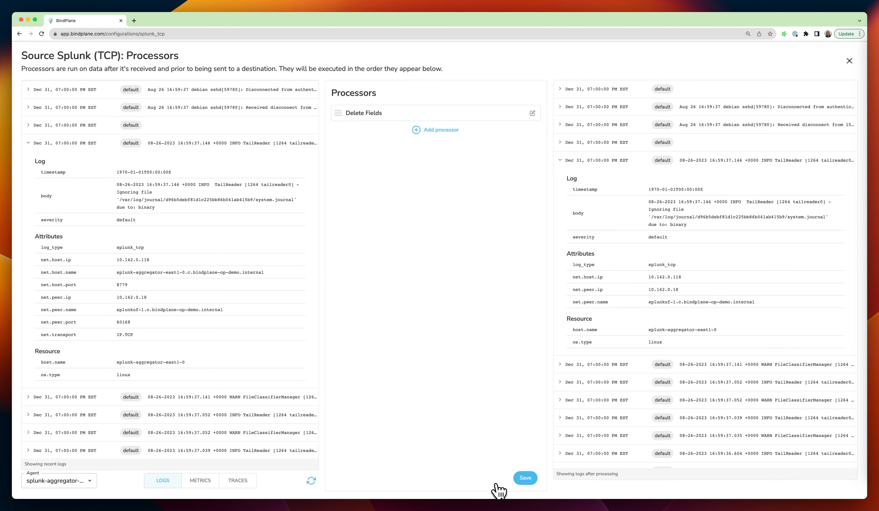
- Save the source's processors and start the rollout of the new configuration version
{"action": "left_click", "coordinate": [513, 479]}
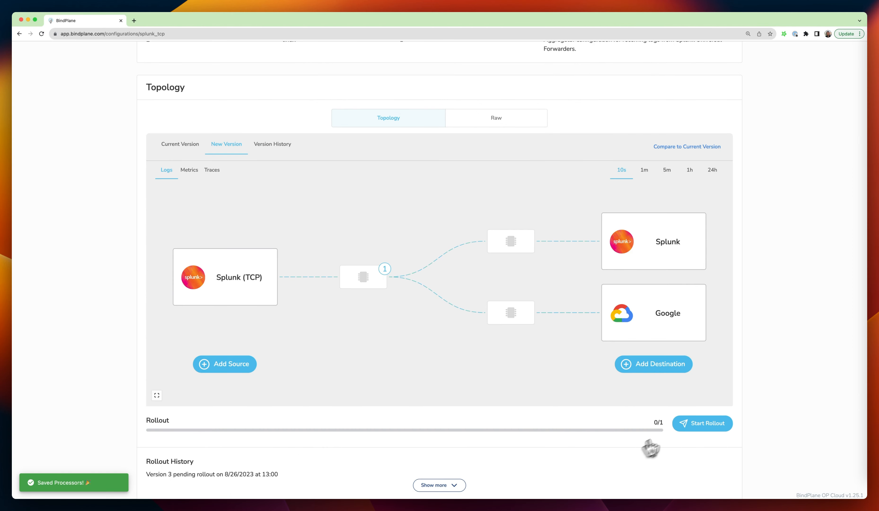
{"action": "left_click", "coordinate": [704, 428]}
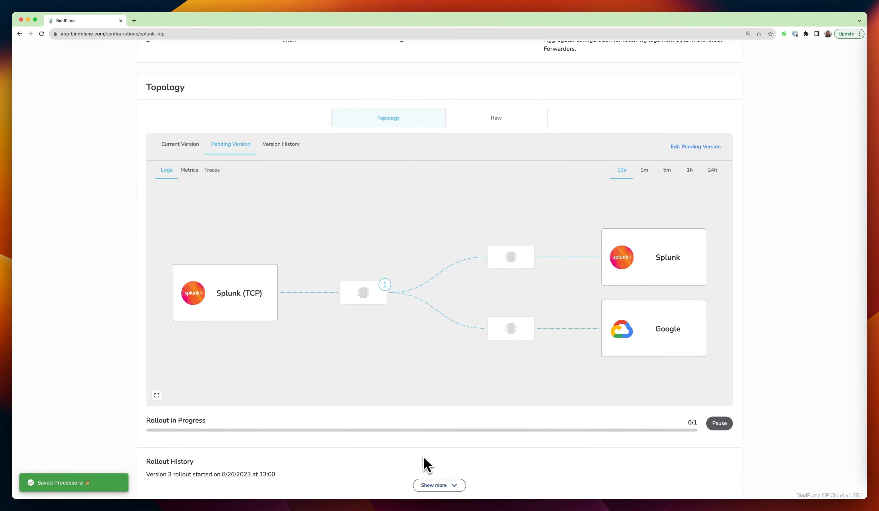